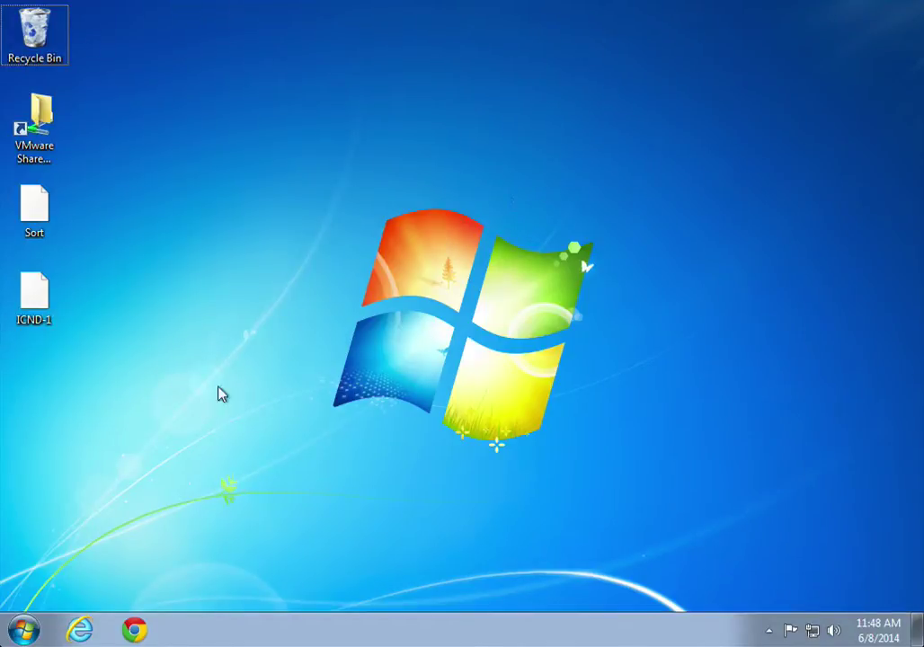
# - Open the user's personal folder in Windows Explorer from the Start menu
pyautogui.click(13, 627)
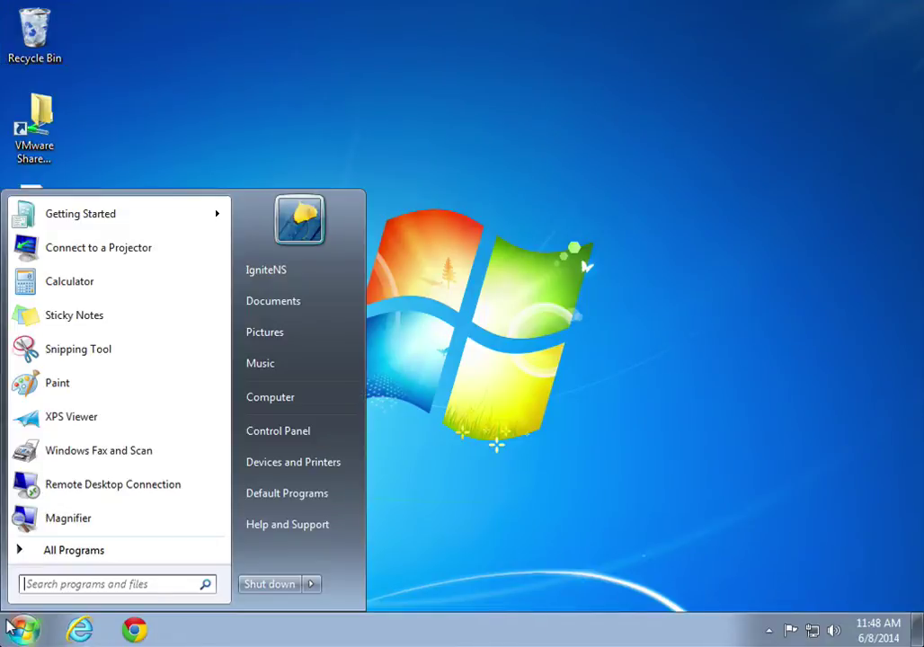
pyautogui.click(270, 267)
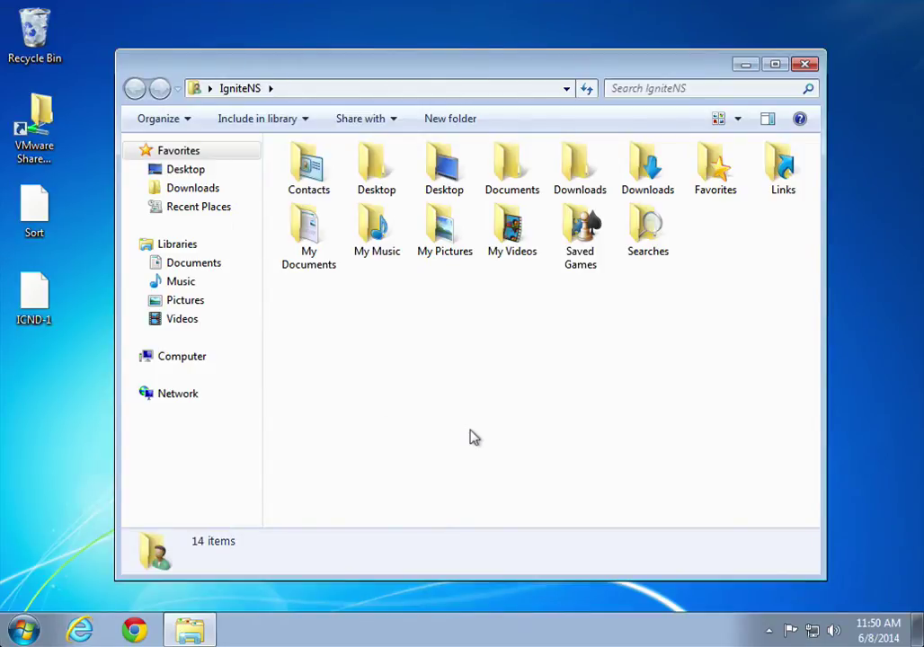
# - Send the Downloads folder to the desktop as a shortcut
pyautogui.click(642, 176)
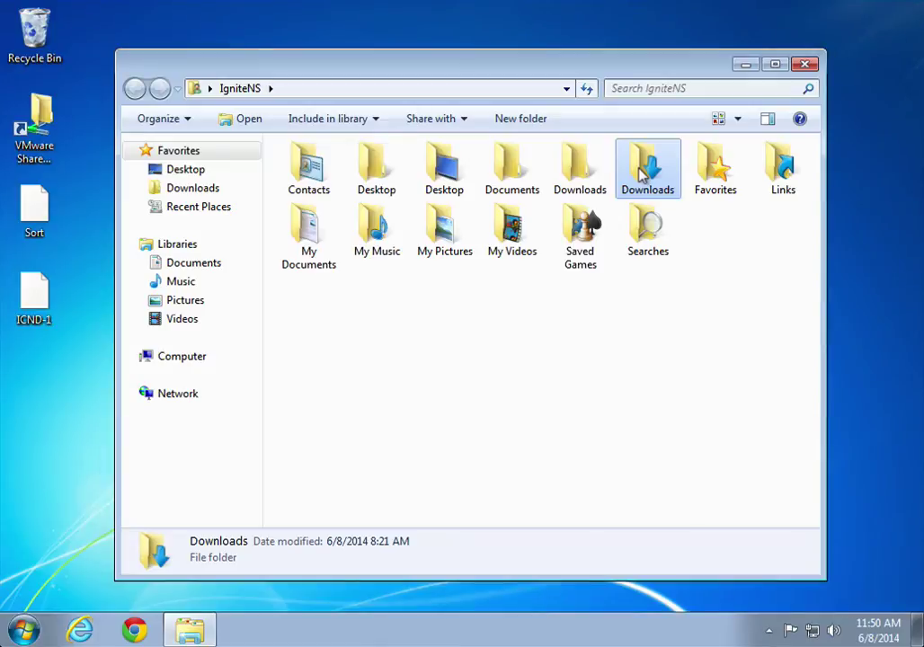
pyautogui.rightClick(649, 178)
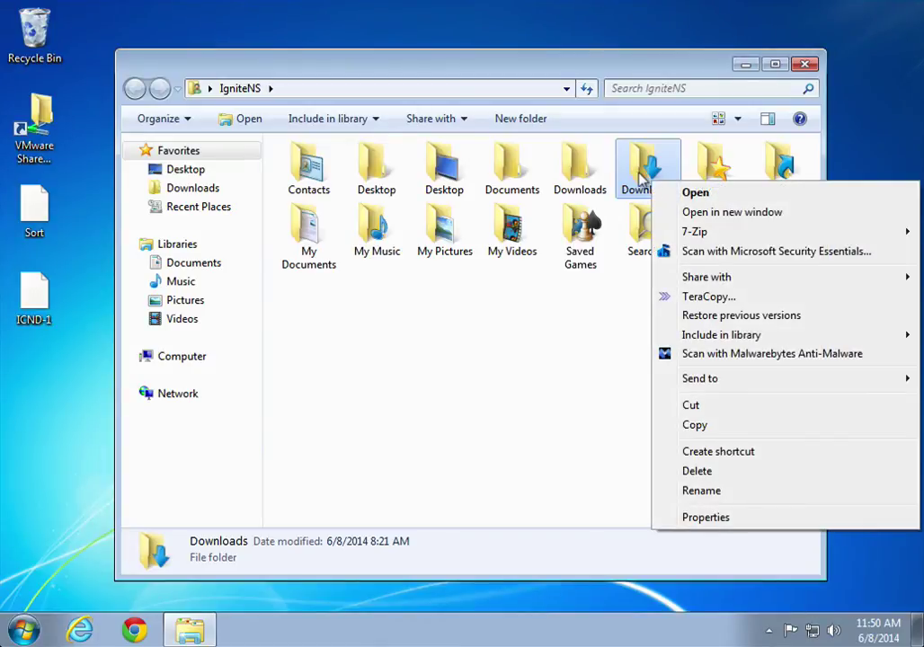
pyautogui.moveTo(684, 377)
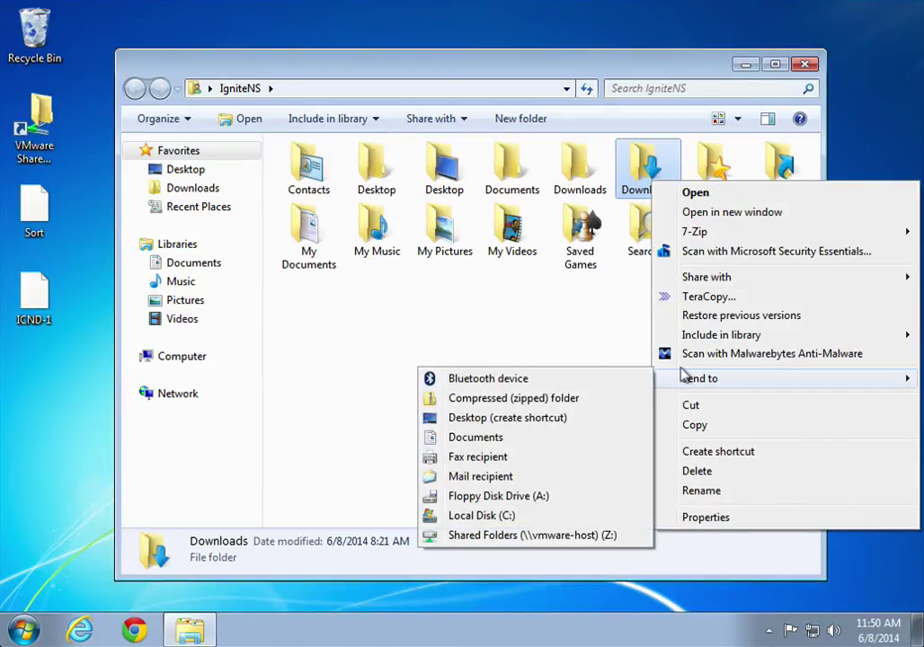
pyautogui.click(529, 411)
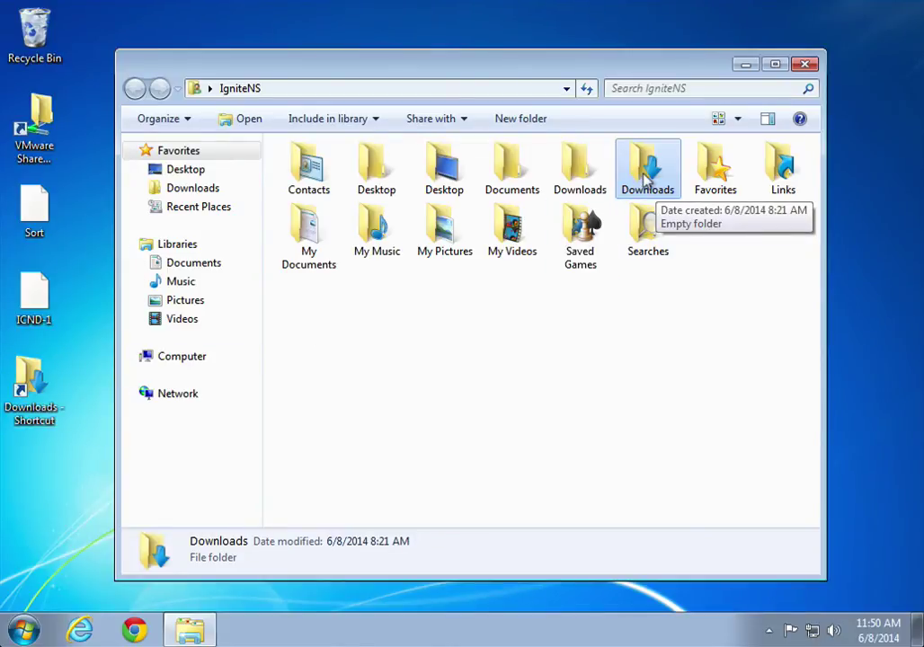
# - Rename the new Downloads desktop shortcut to 'My Downloads'
pyautogui.rightClick(27, 385)
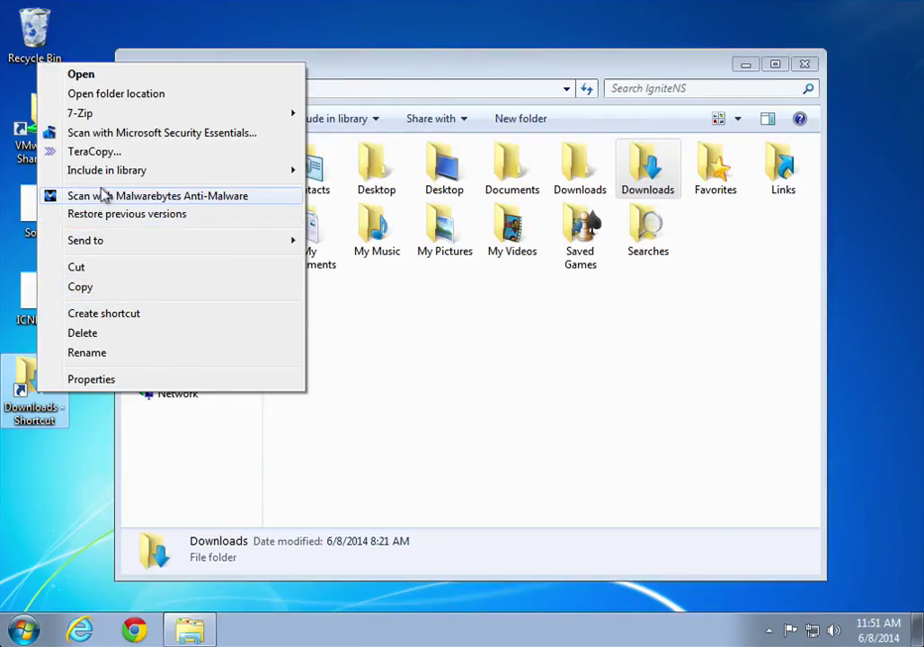
pyautogui.click(65, 351)
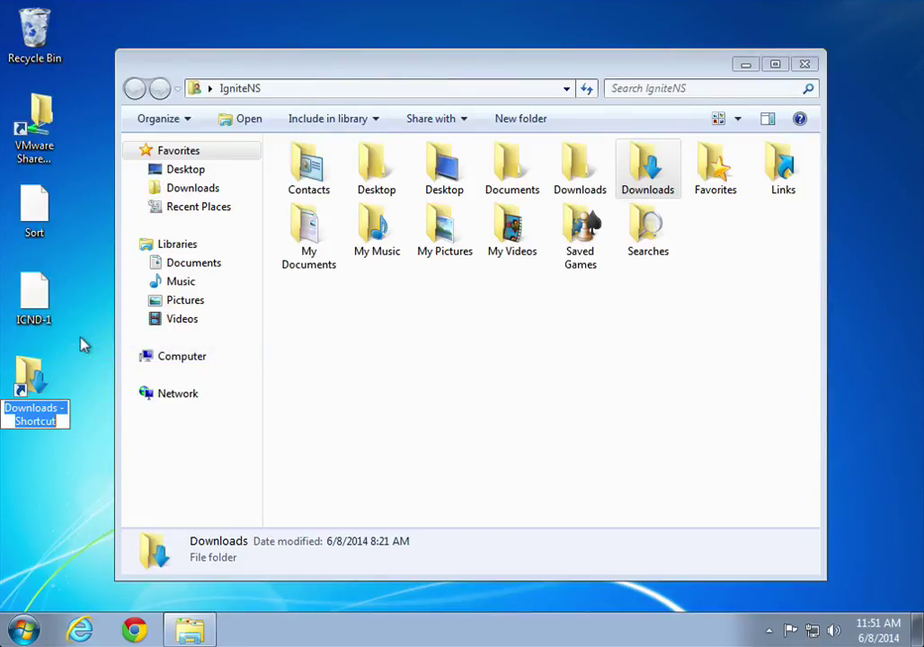
pyautogui.write('My Downl')
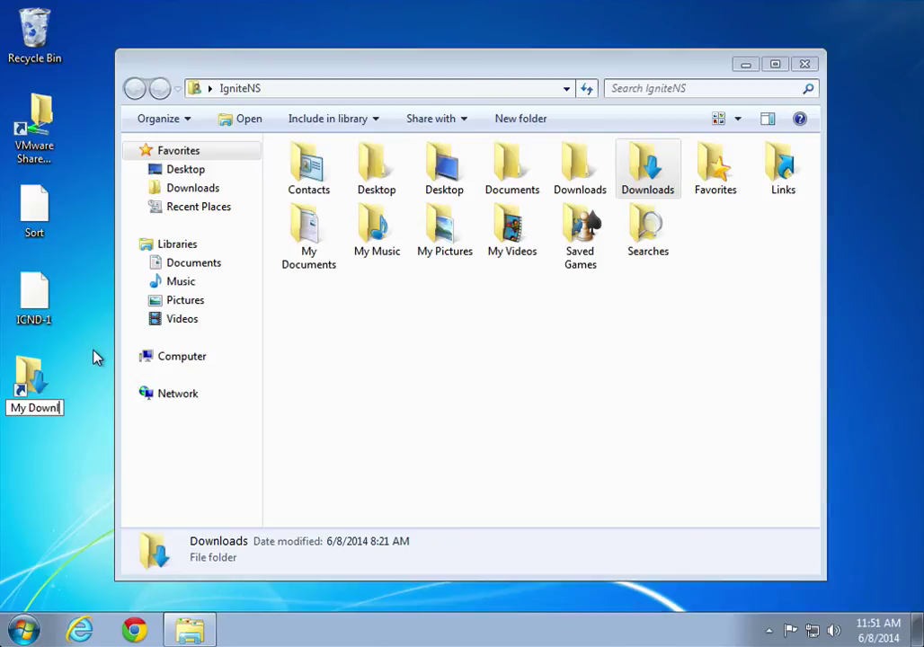
pyautogui.write('oads')
pyautogui.press('Return')
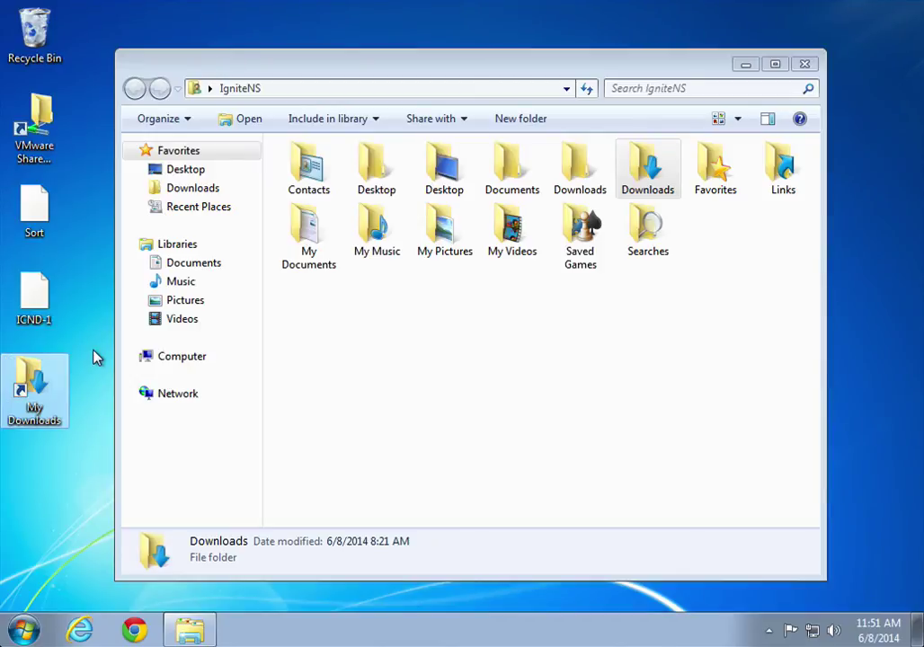
# - Send the My Documents folder to the desktop as a shortcut
pyautogui.click(83, 345)
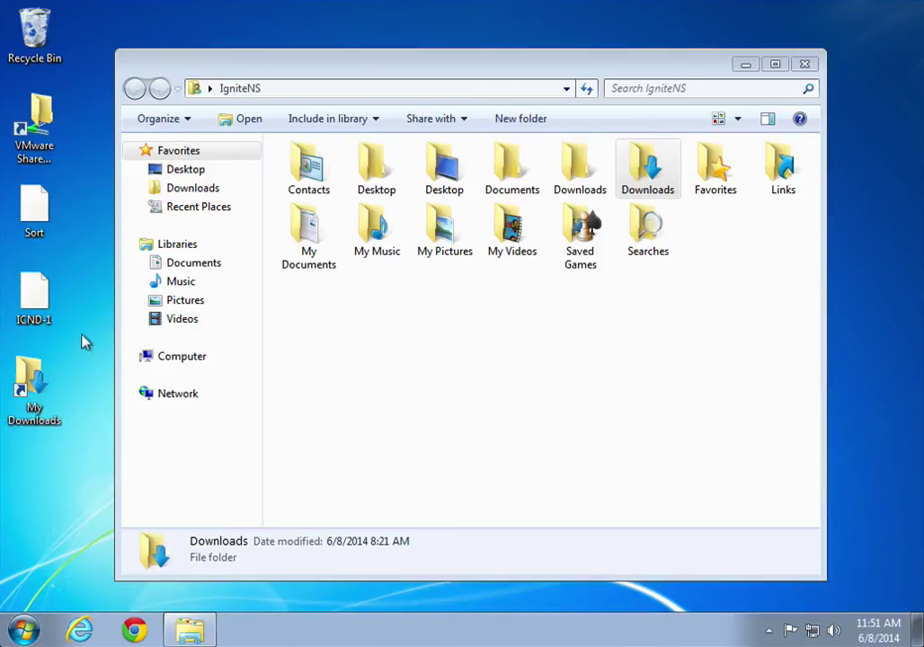
pyautogui.rightClick(298, 220)
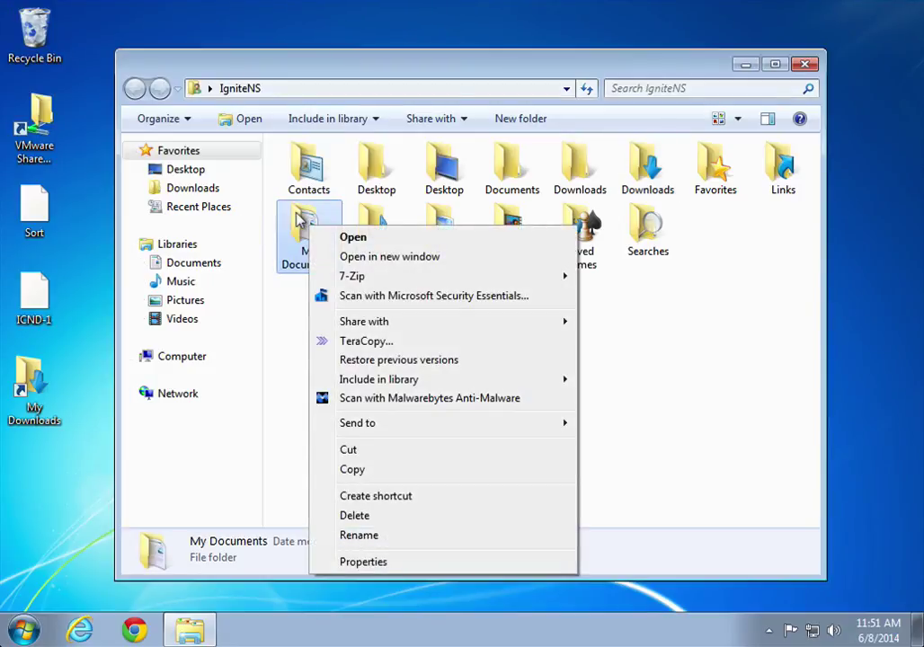
pyautogui.moveTo(378, 414)
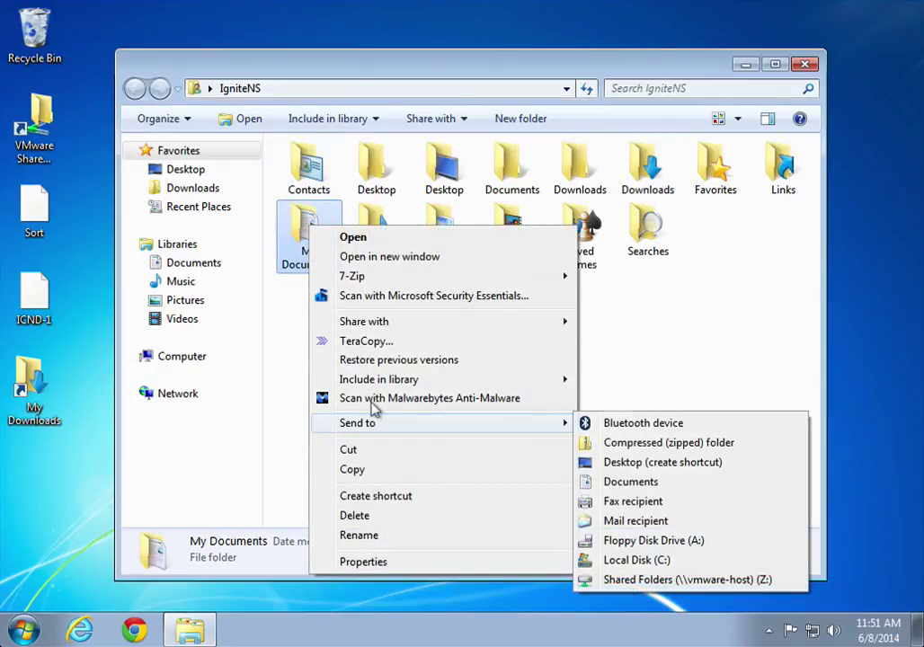
pyautogui.click(623, 460)
# - Rename the new shortcut to 'My Documents' by removing the ' - Shortcut' suffix
pyautogui.click(33, 502)
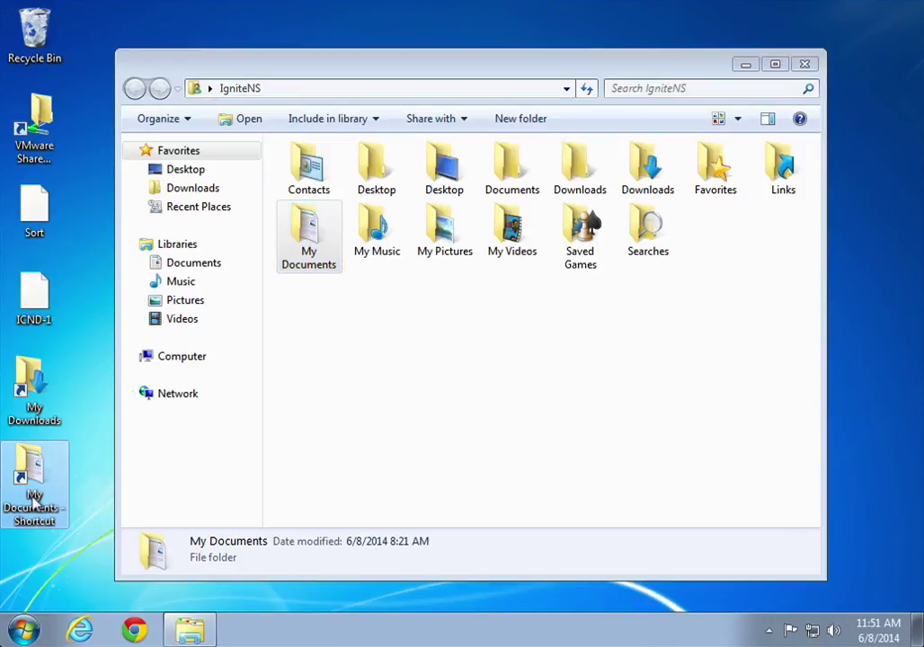
pyautogui.click(33, 502)
pyautogui.click(54, 512)
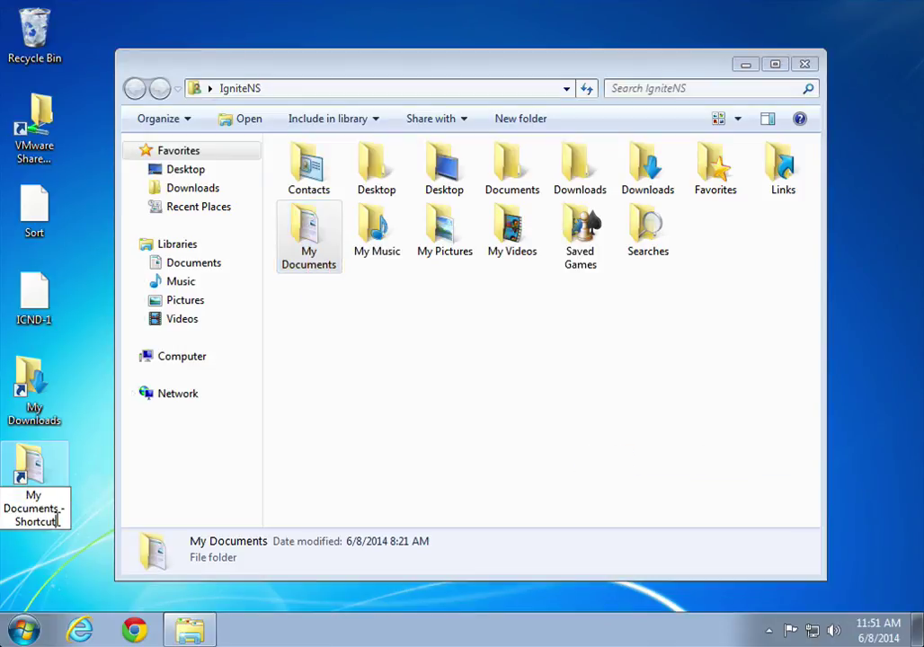
pyautogui.press('BackSpace')
pyautogui.press('BackSpace')
pyautogui.press('BackSpace')
pyautogui.press('BackSpace')
pyautogui.press('BackSpace')
pyautogui.press('BackSpace')
pyautogui.press('BackSpace')
pyautogui.press('BackSpace')
pyautogui.press('BackSpace')
pyautogui.press('BackSpace')
pyautogui.press('BackSpace')
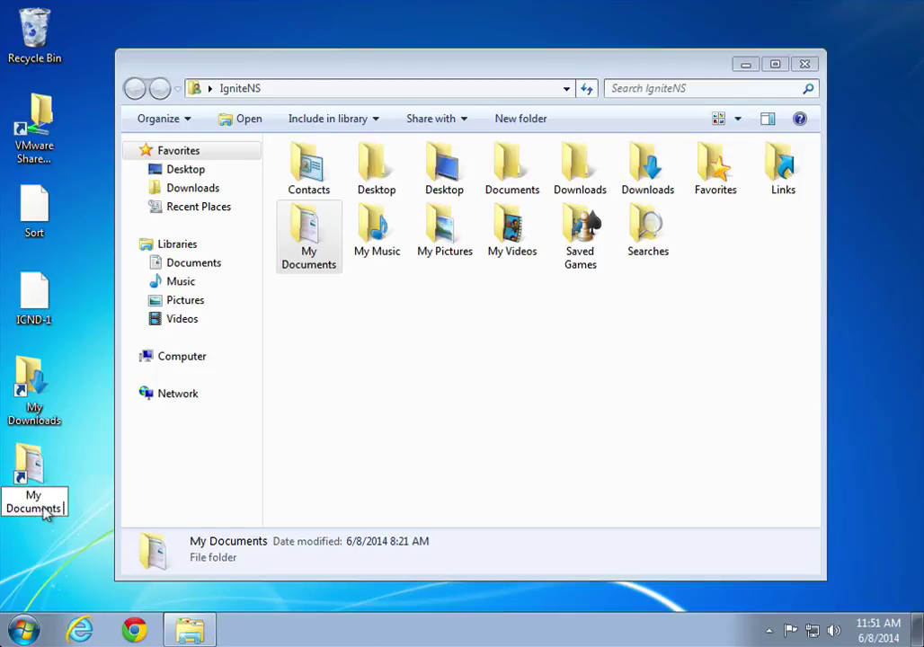
pyautogui.press('Return')
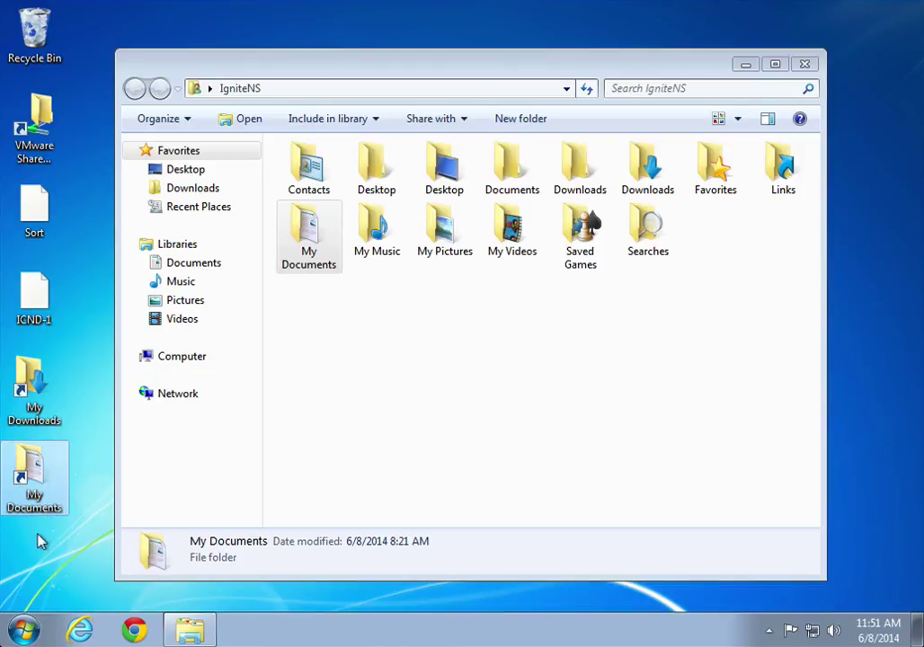
pyautogui.click(35, 537)
# - Close the Explorer window showing the personal folder
pyautogui.click(800, 60)
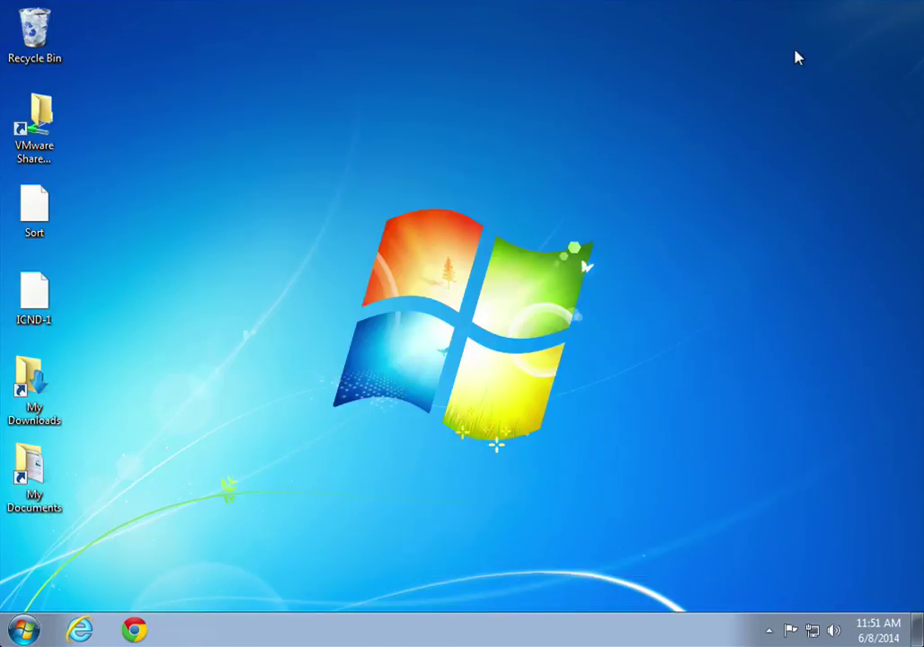